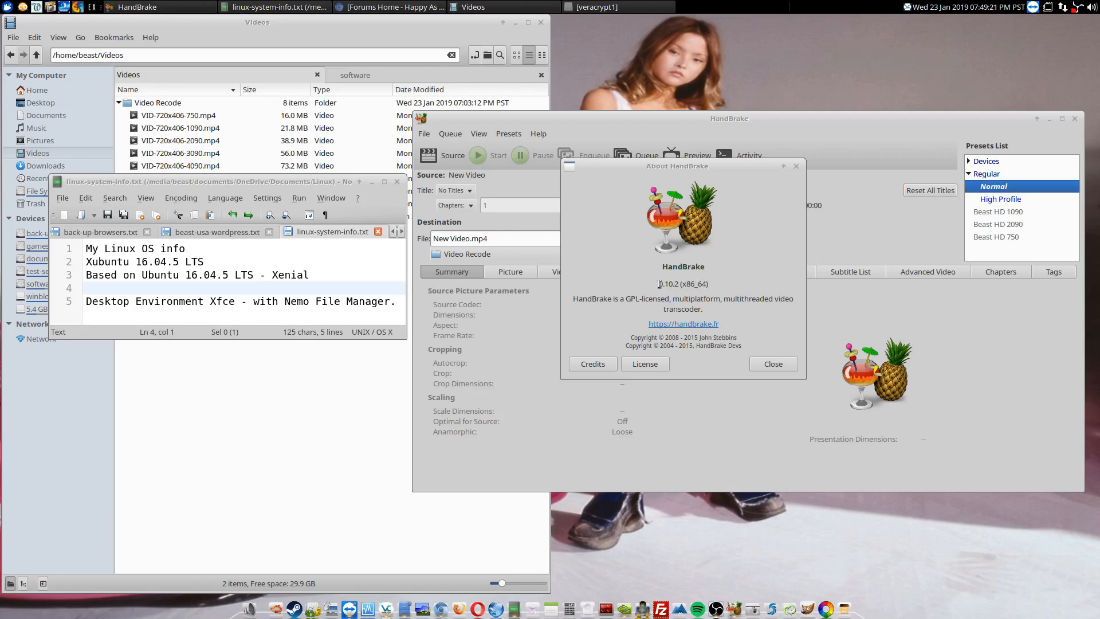
Step: Check the HandBrake version in its About window, then close it and the linux-system-info.txt text editor
drag(658, 283, 680, 284)
click(653, 284)
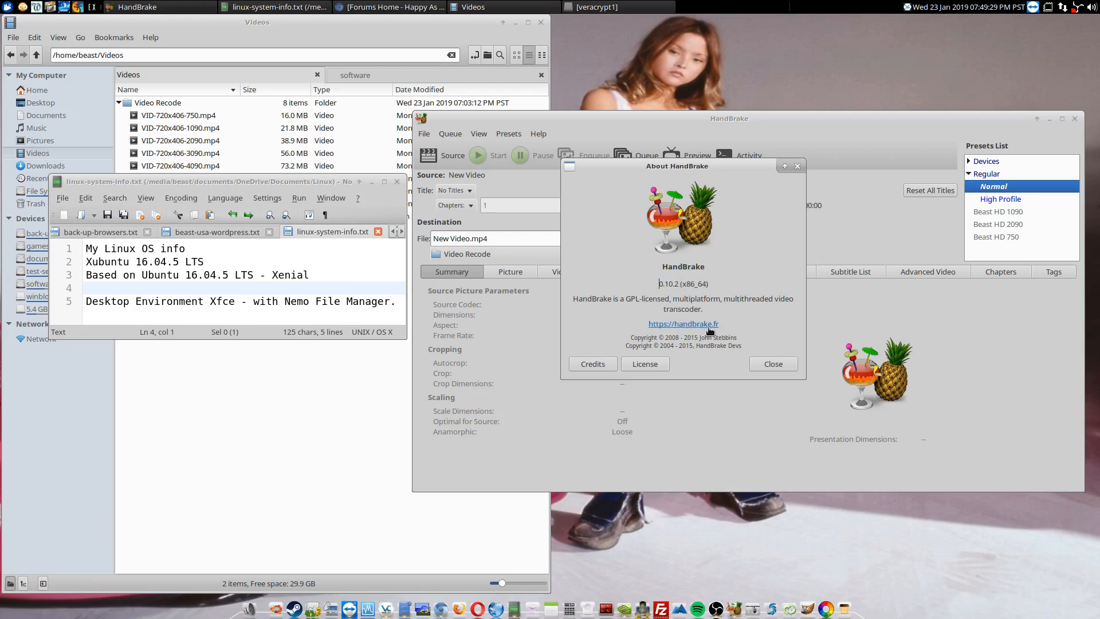
click(768, 364)
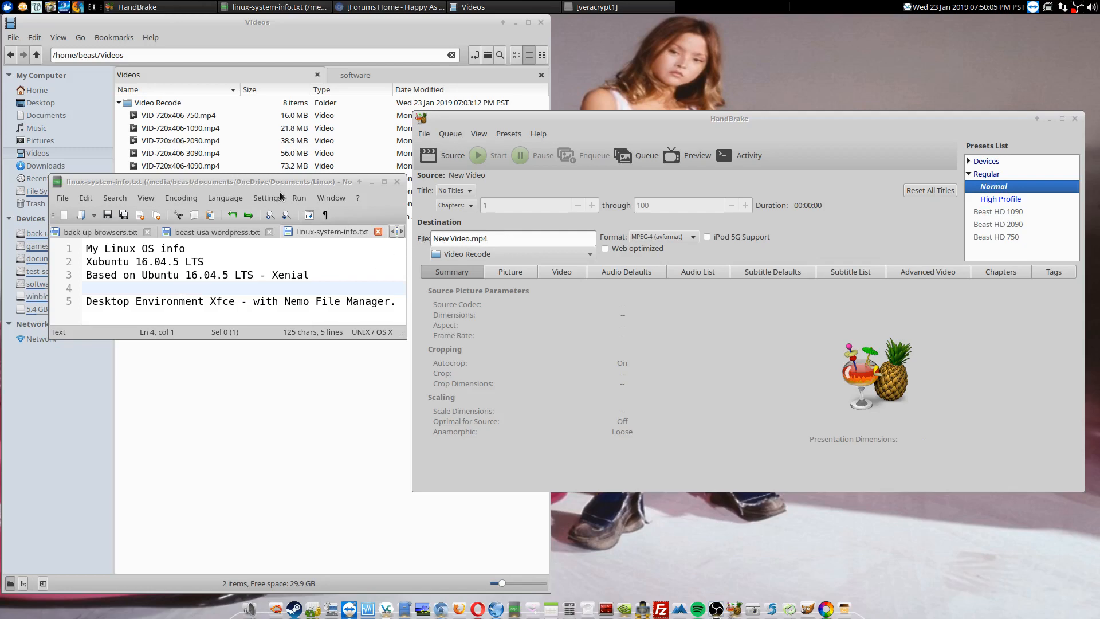
drag(271, 187, 273, 186)
click(401, 181)
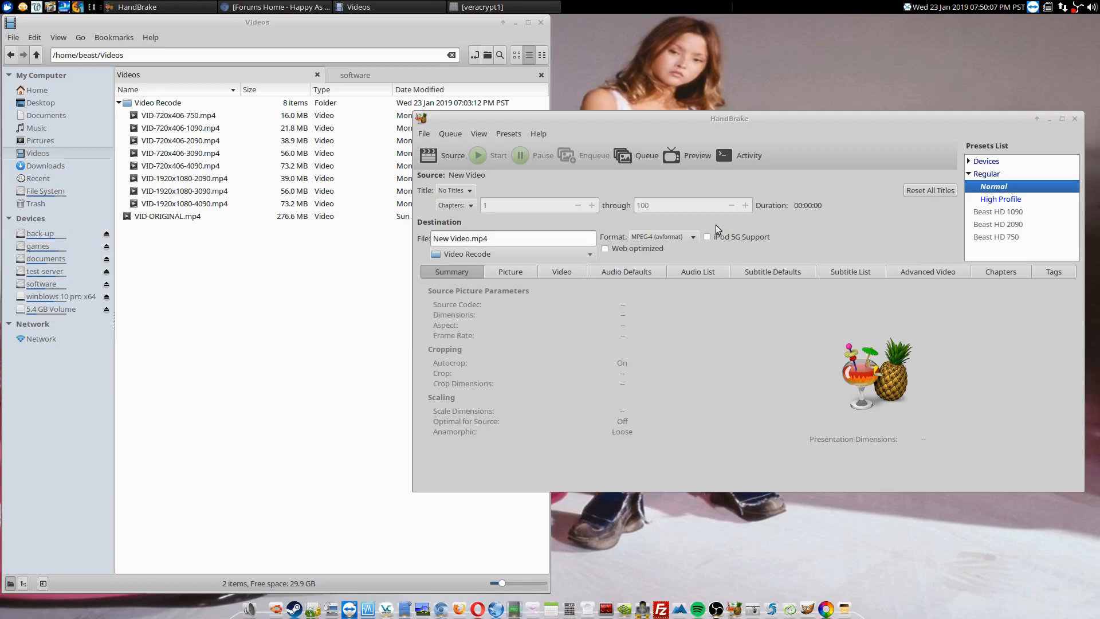
Step: Open the Video Recode folder as the source and select the VID-1920x1080-2090 title with its picture settings shown
click(439, 158)
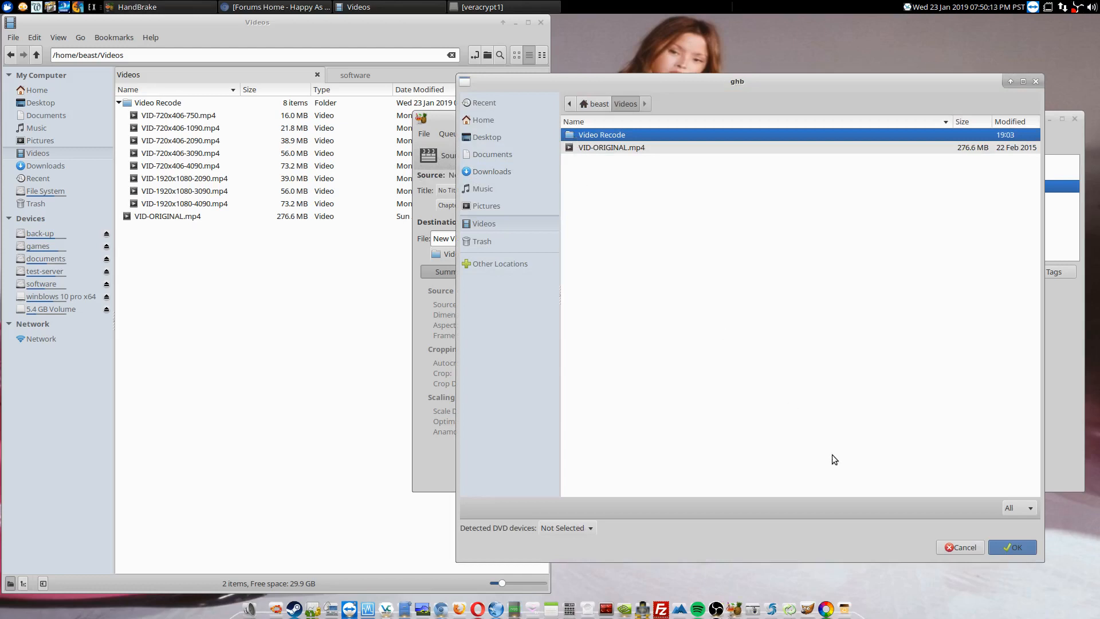
click(1022, 545)
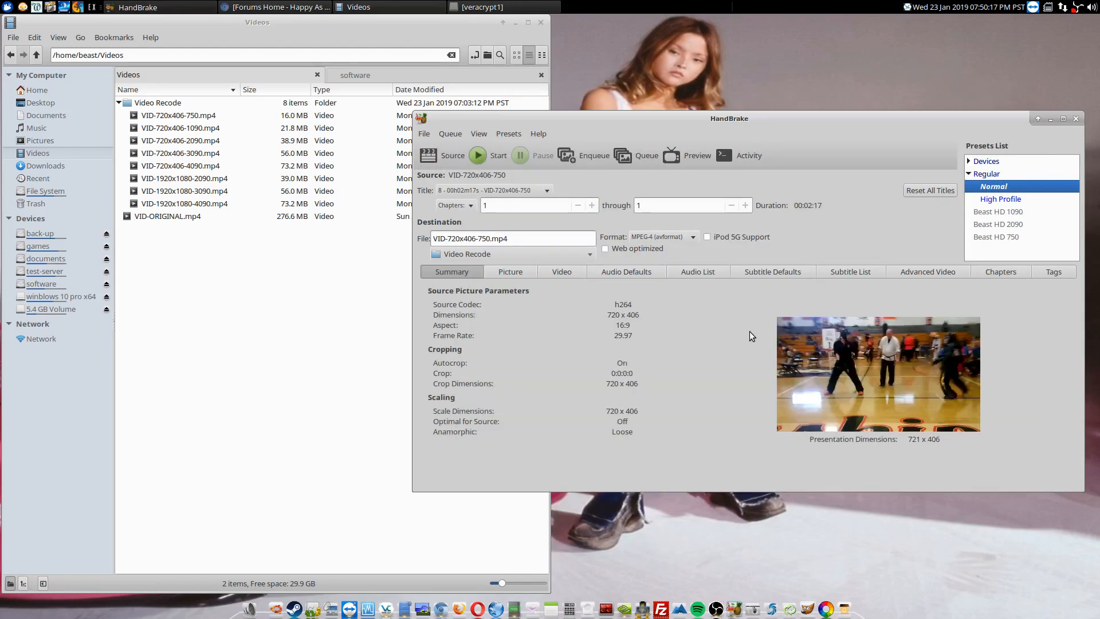
drag(669, 120, 594, 109)
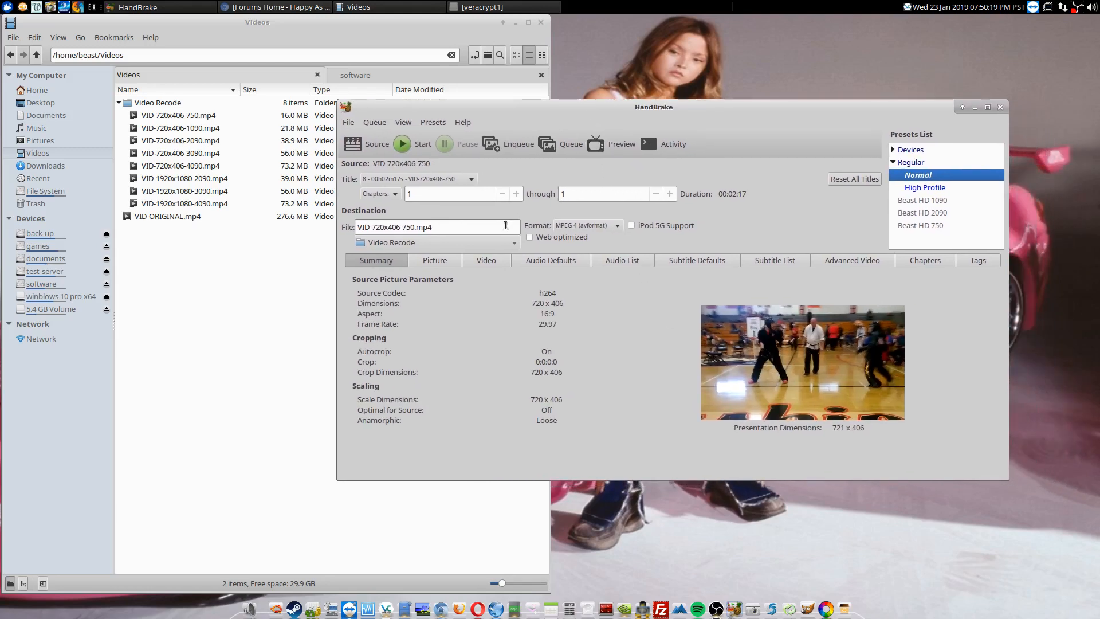
click(434, 261)
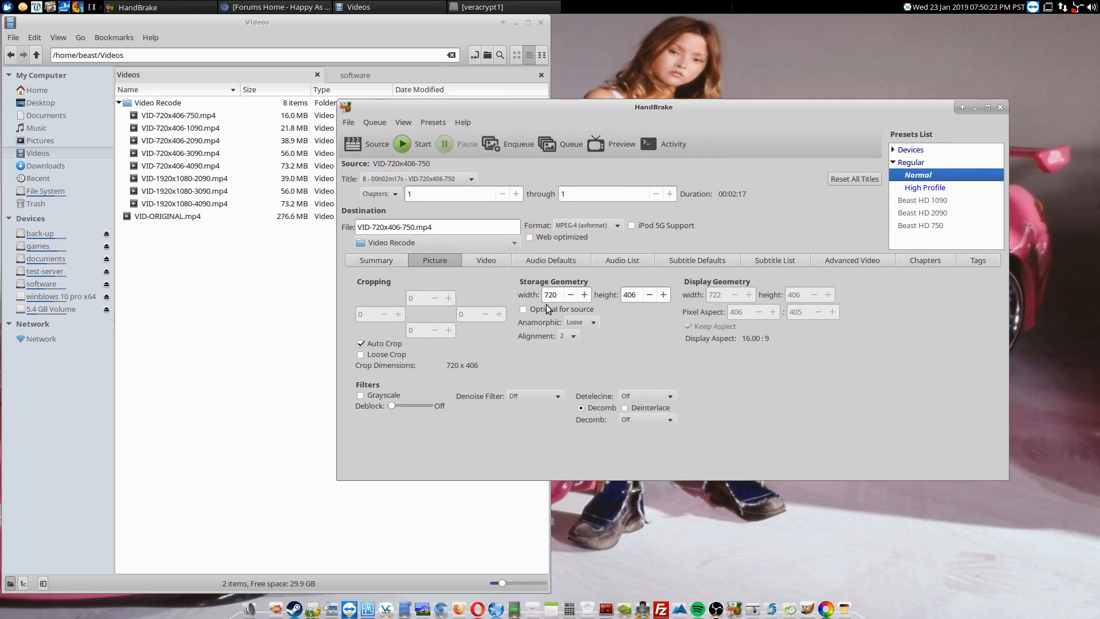
click(474, 180)
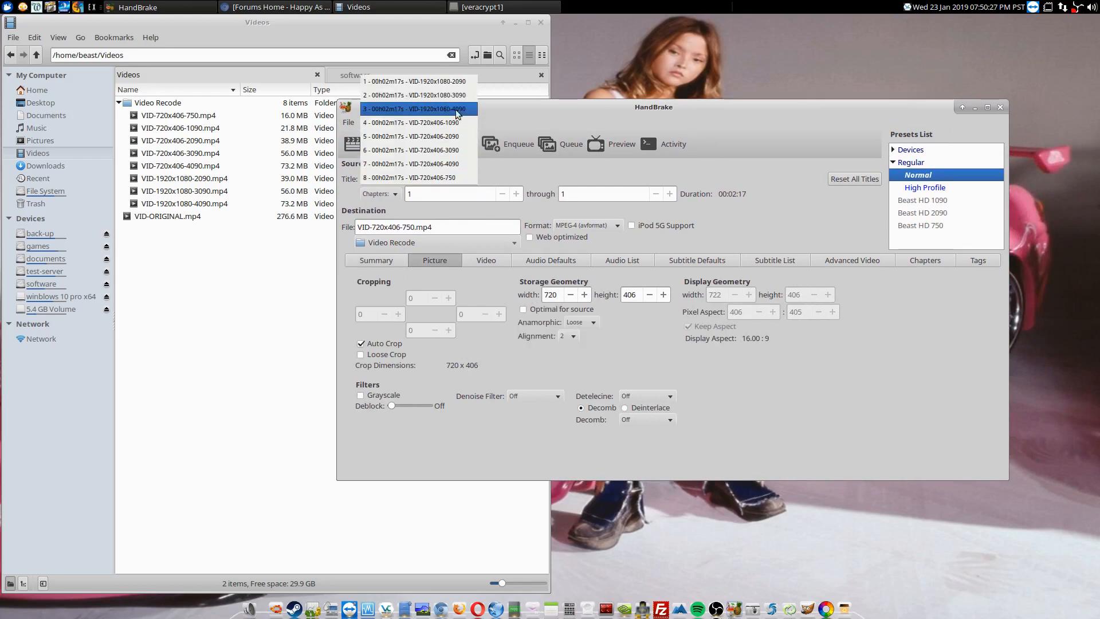
click(452, 84)
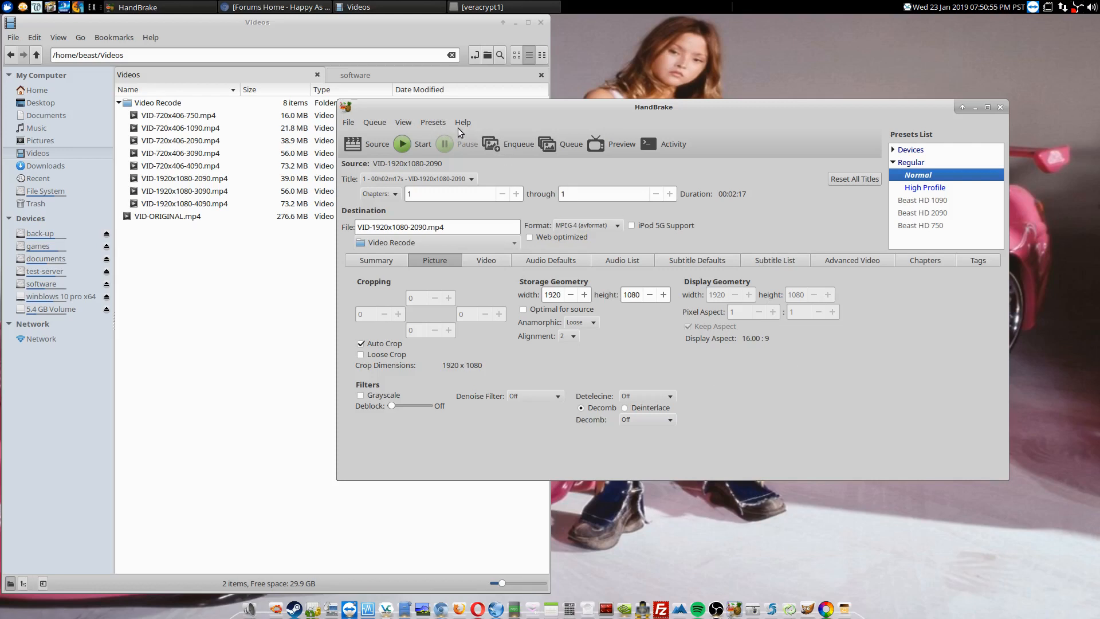
Step: Review the preset commands and the anamorphic, detelecine and decomb options without changing them
click(439, 122)
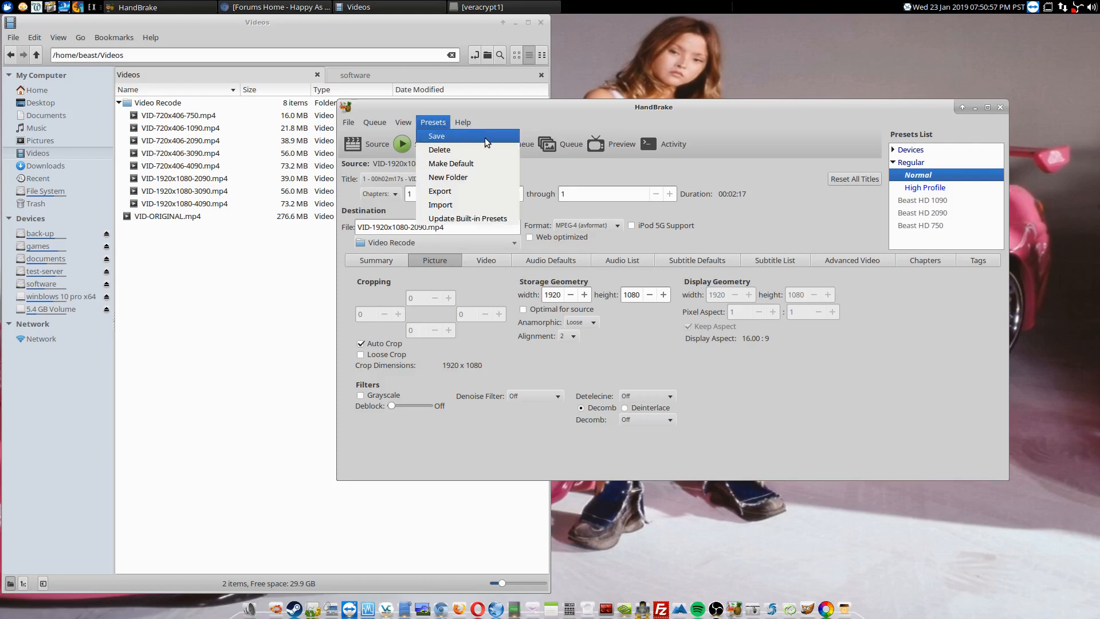
click(723, 388)
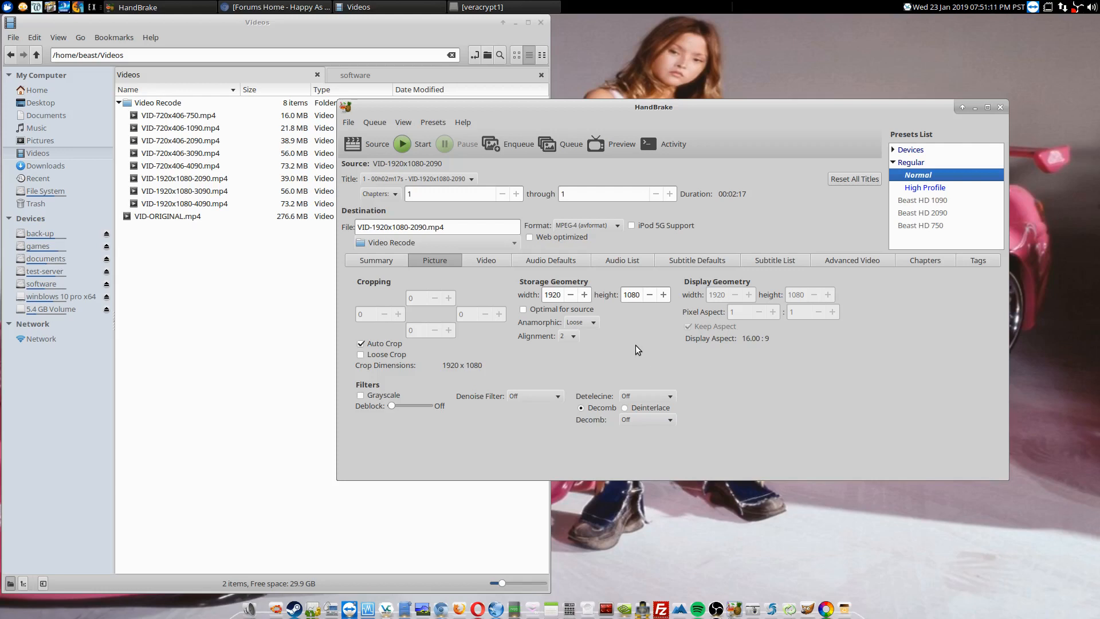
click(591, 323)
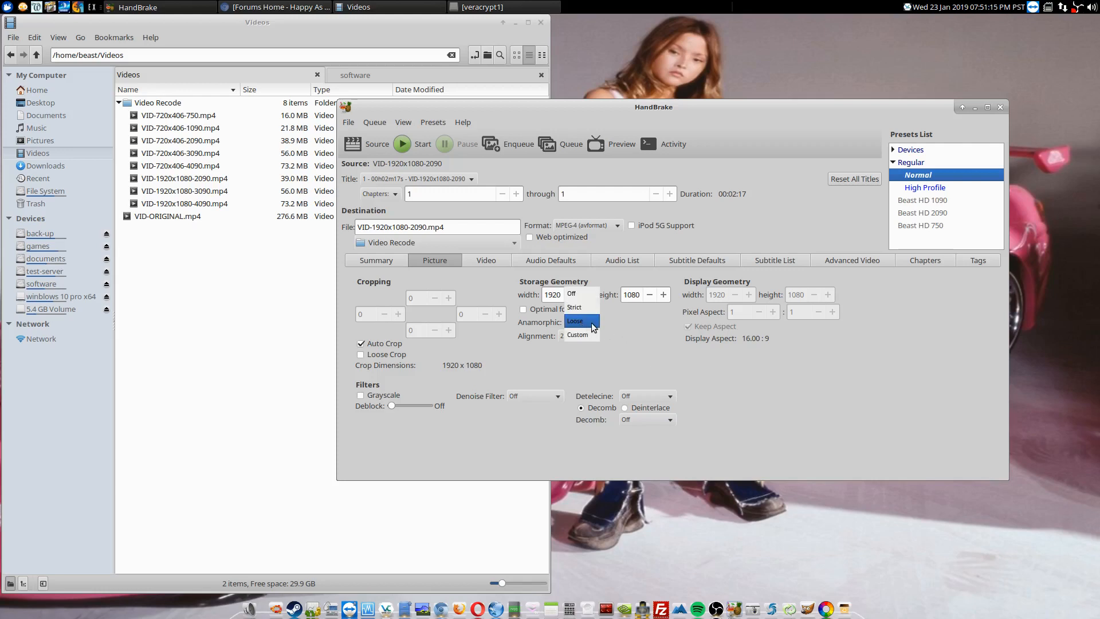
click(590, 326)
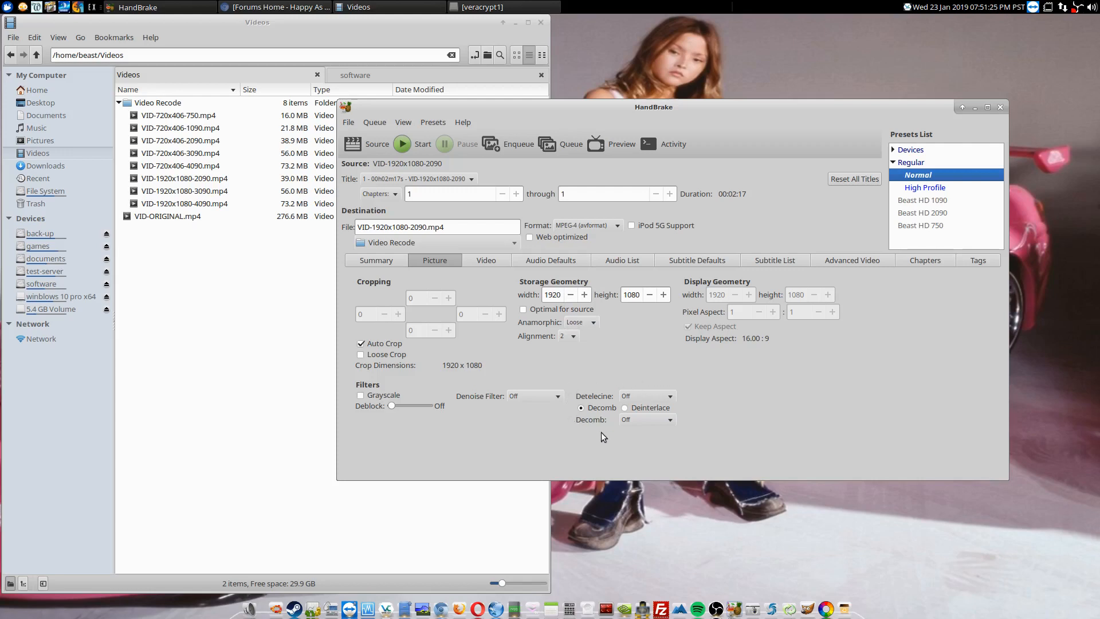
click(667, 396)
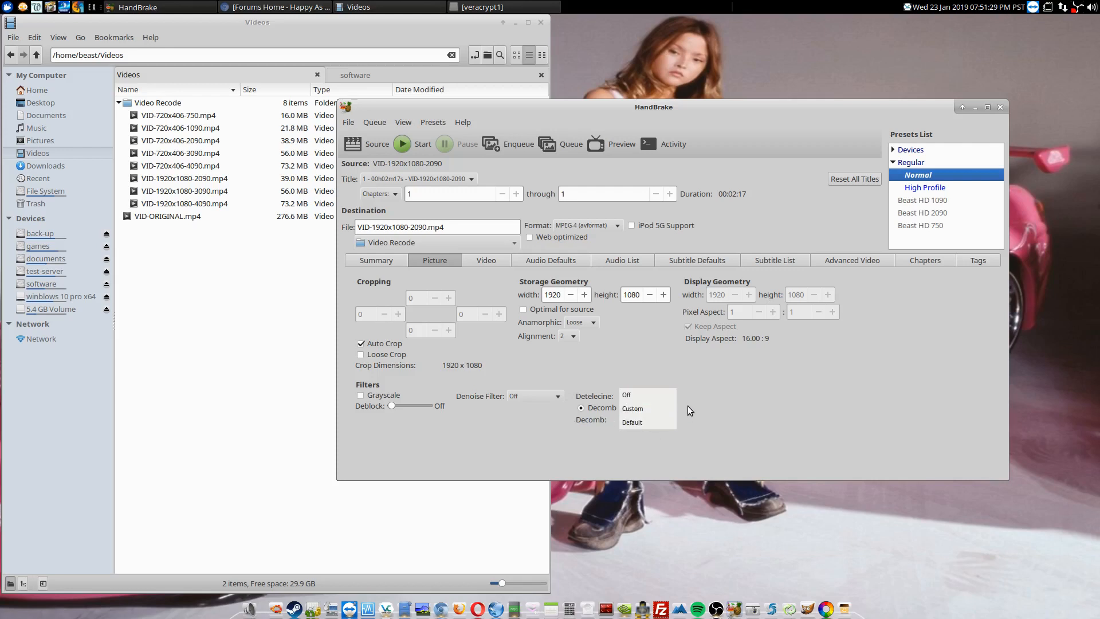
click(689, 401)
click(670, 419)
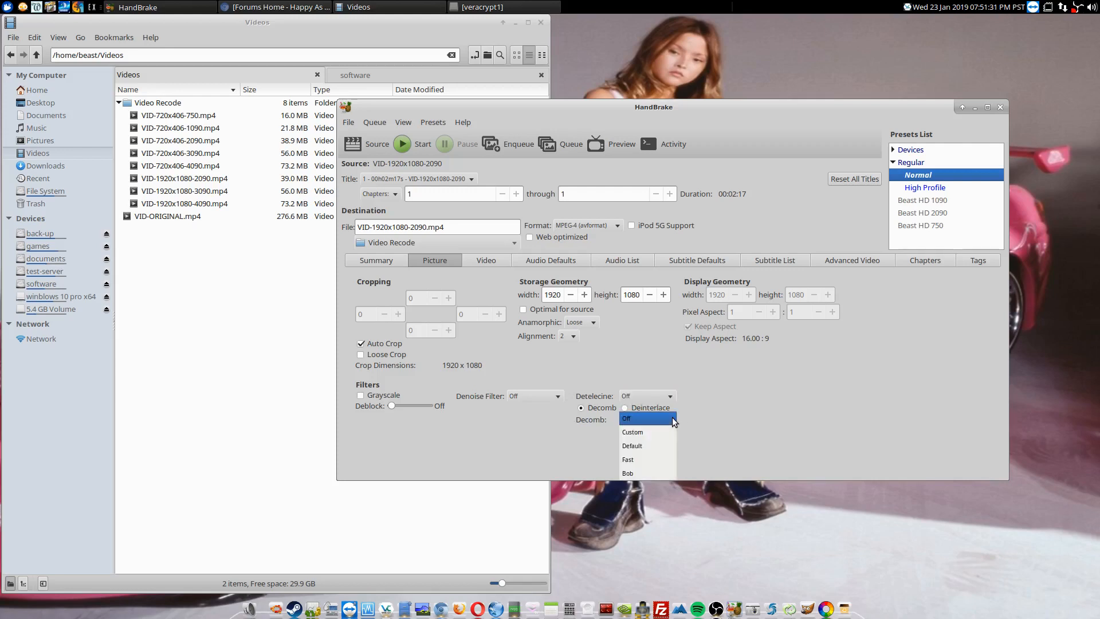
click(706, 432)
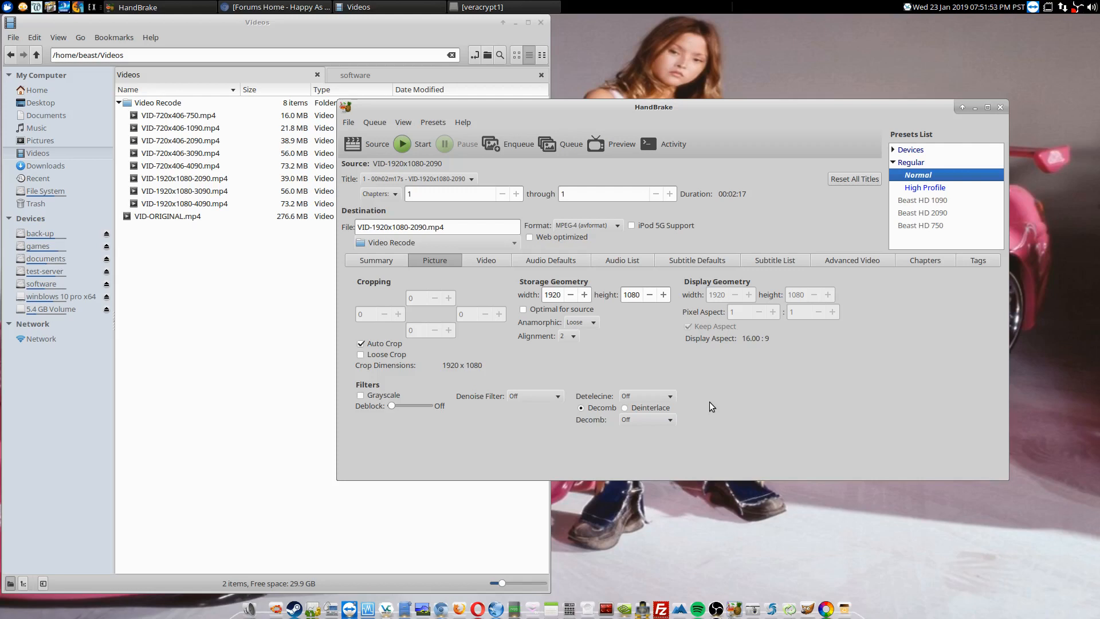
Step: Set the video framerate to 29.97 (NTSC Video)
click(476, 259)
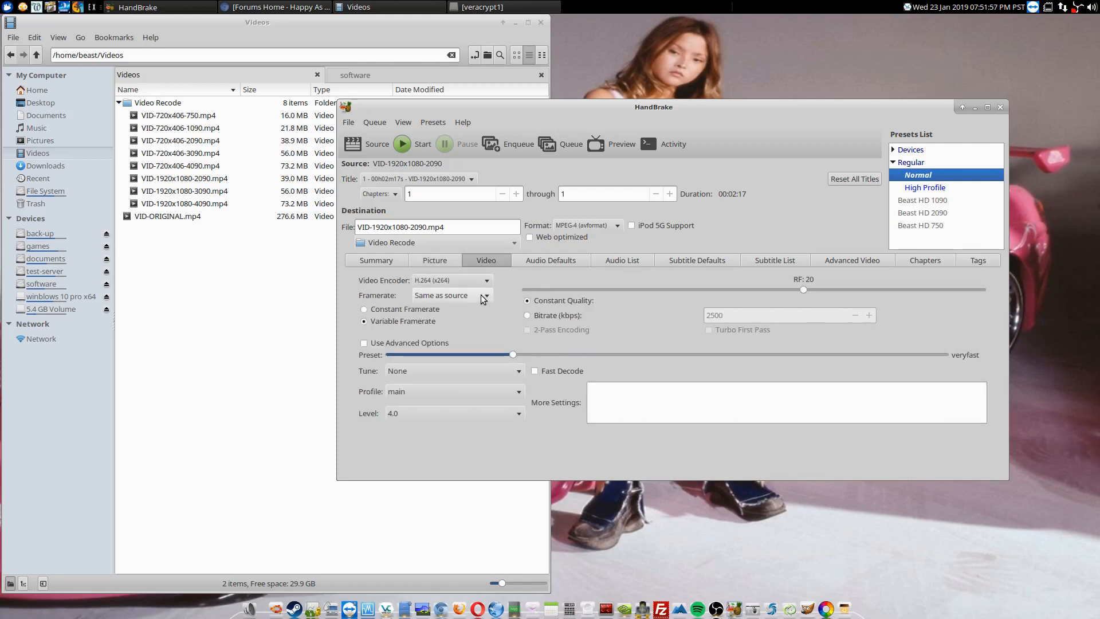
click(436, 297)
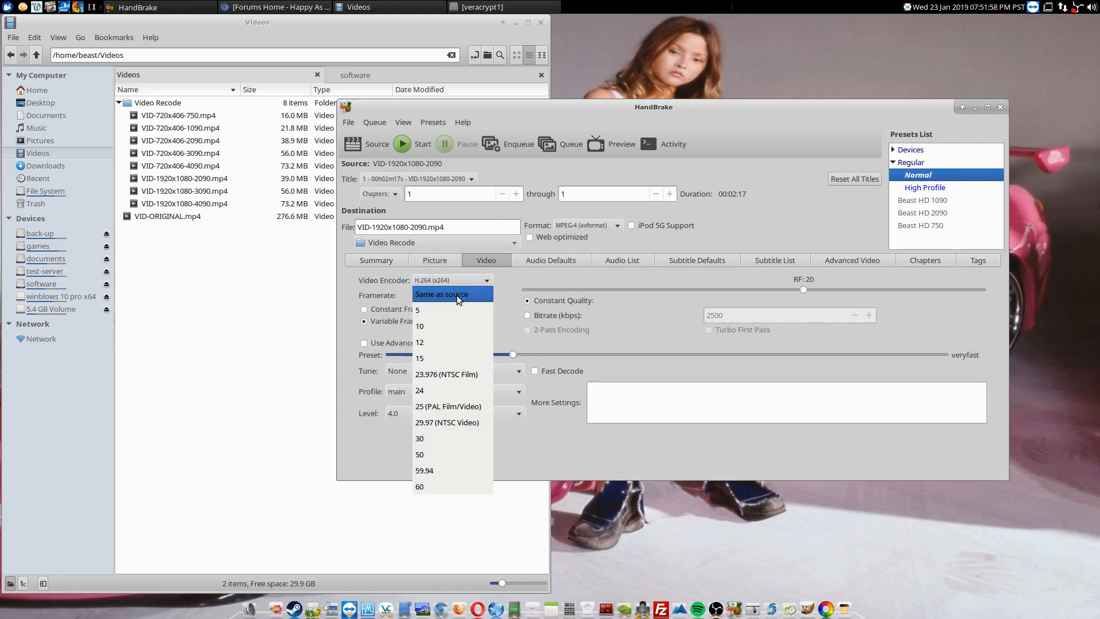
click(453, 418)
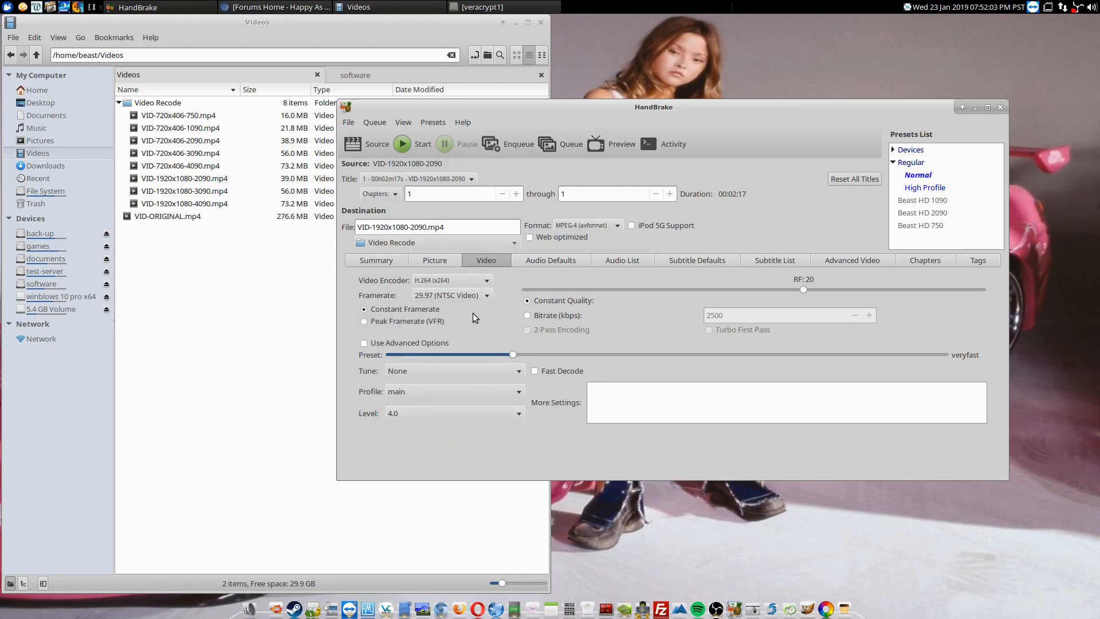
Step: Switch the video quality to bitrate mode with 2-pass encoding, and set the encoder level to 4.1
click(528, 315)
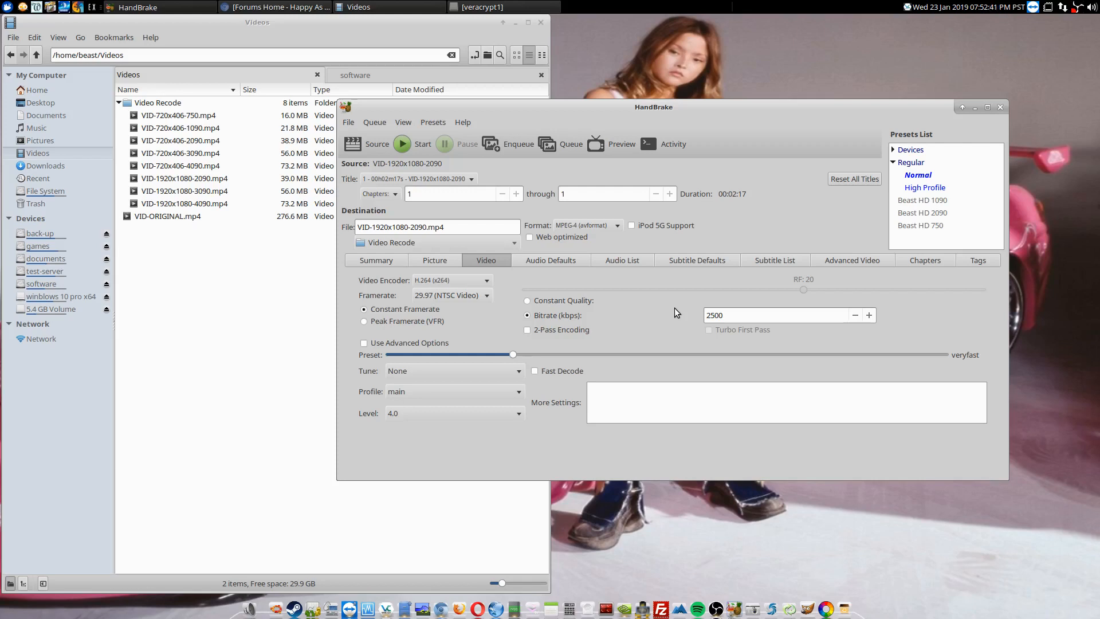
click(527, 331)
click(520, 371)
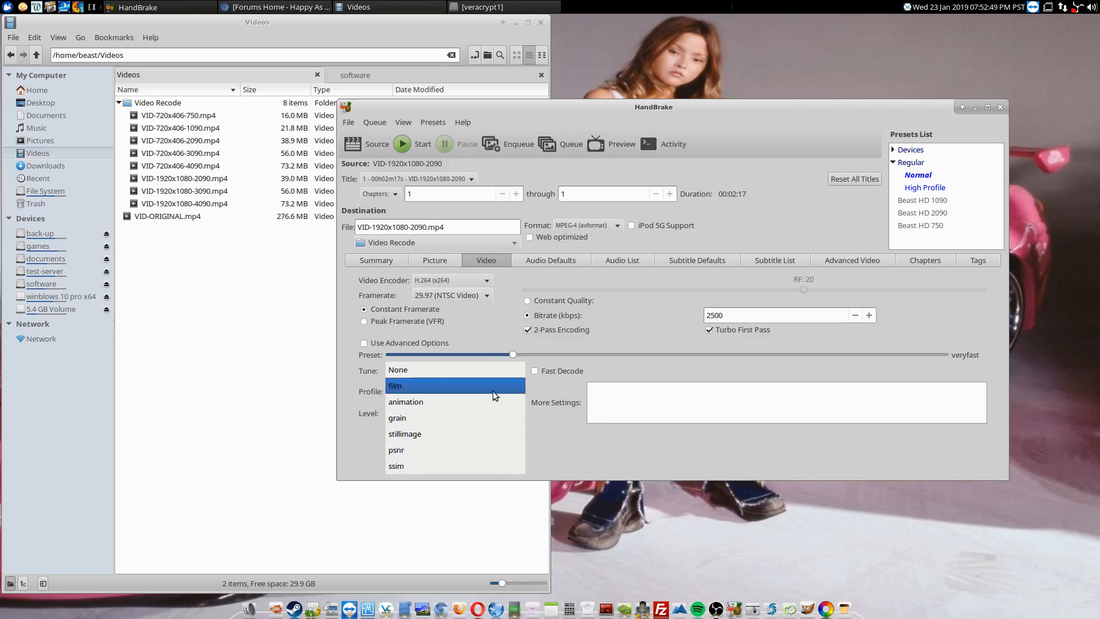
click(549, 442)
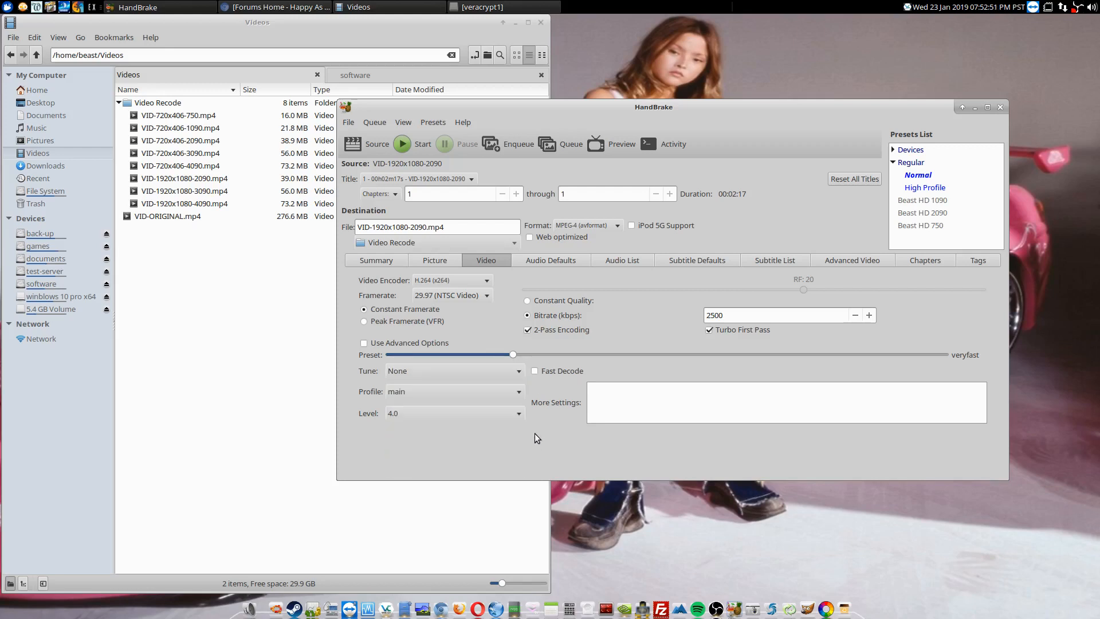
click(511, 419)
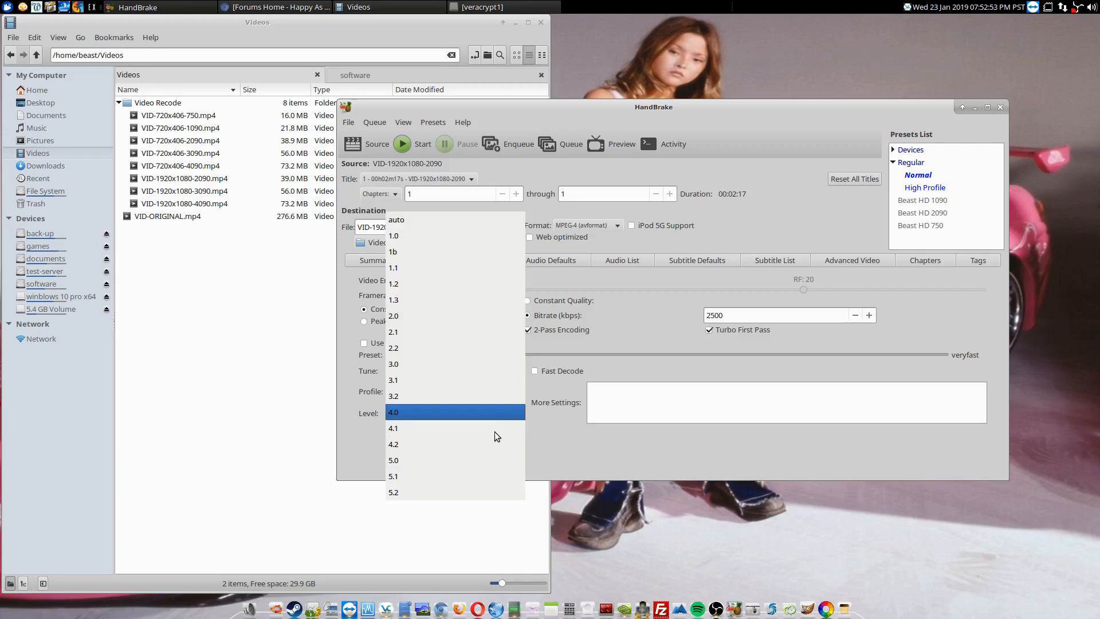
click(442, 428)
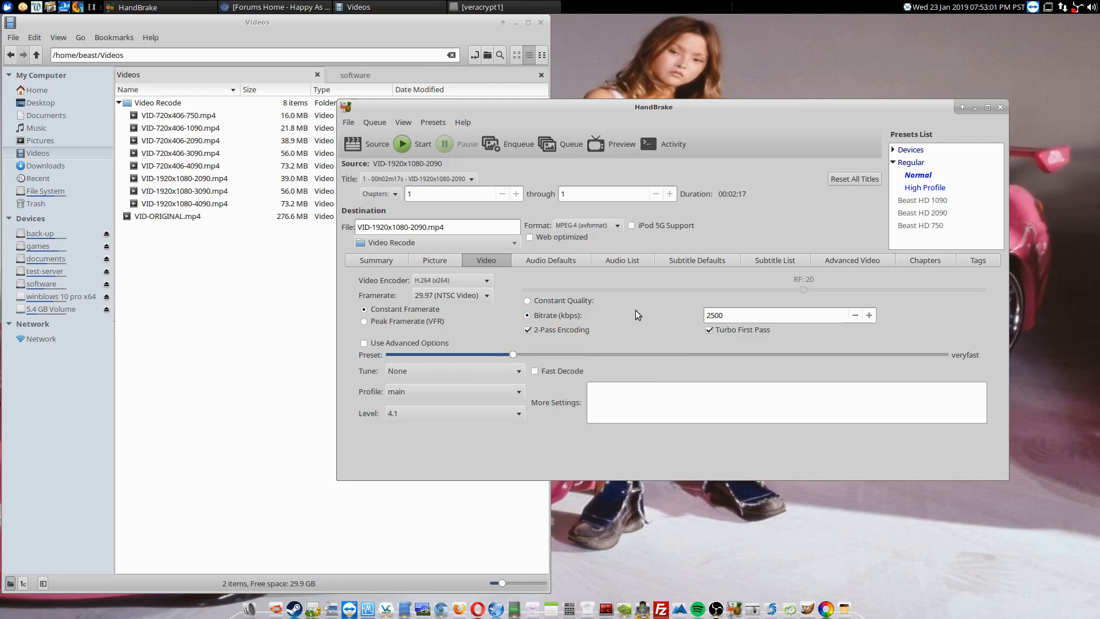
Step: Review the audio defaults, try a 4 dB gain on the English audio track and dismiss its track settings
click(555, 260)
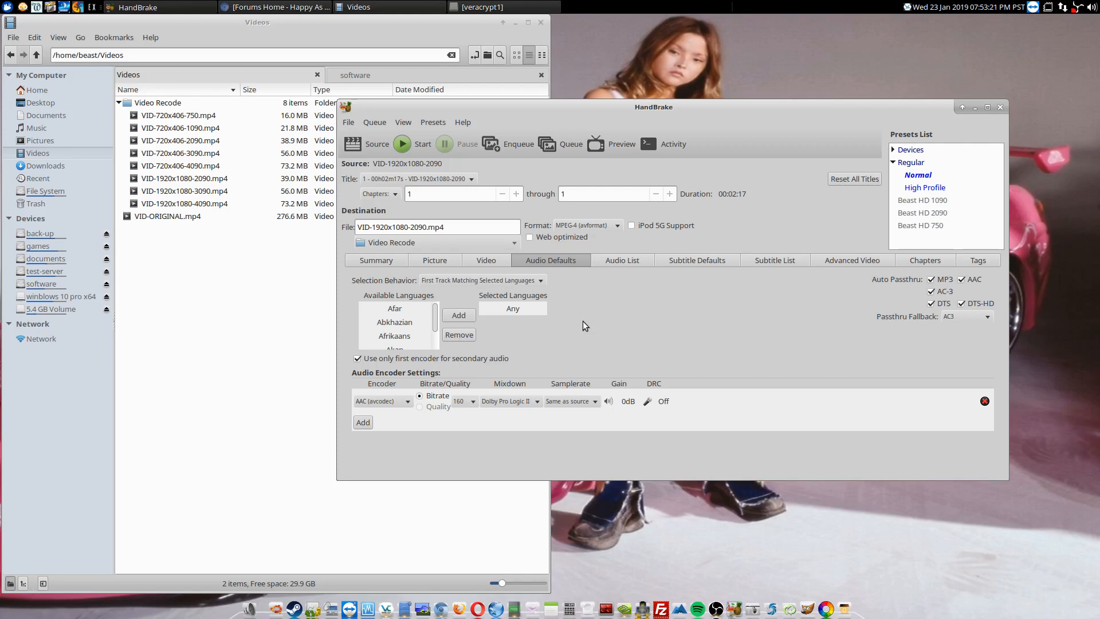
click(626, 263)
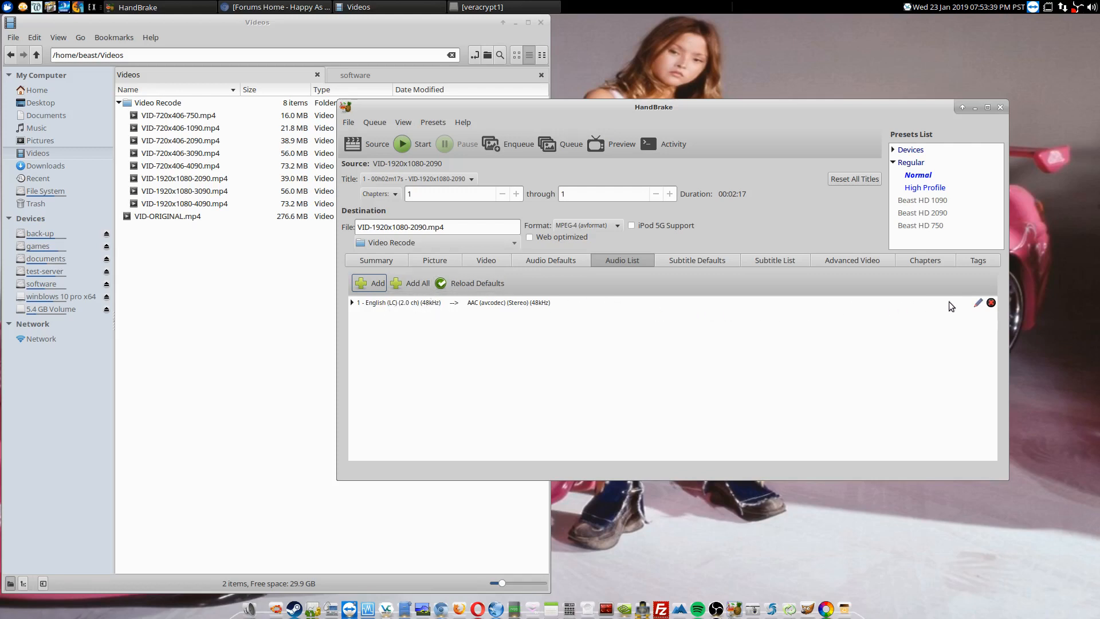
click(978, 305)
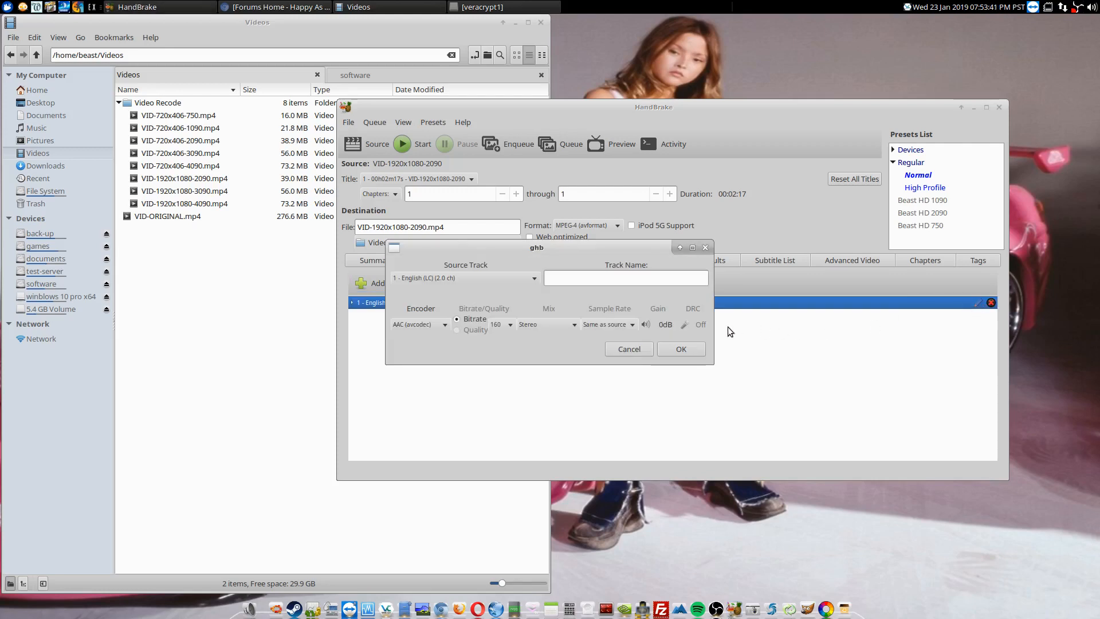
click(646, 325)
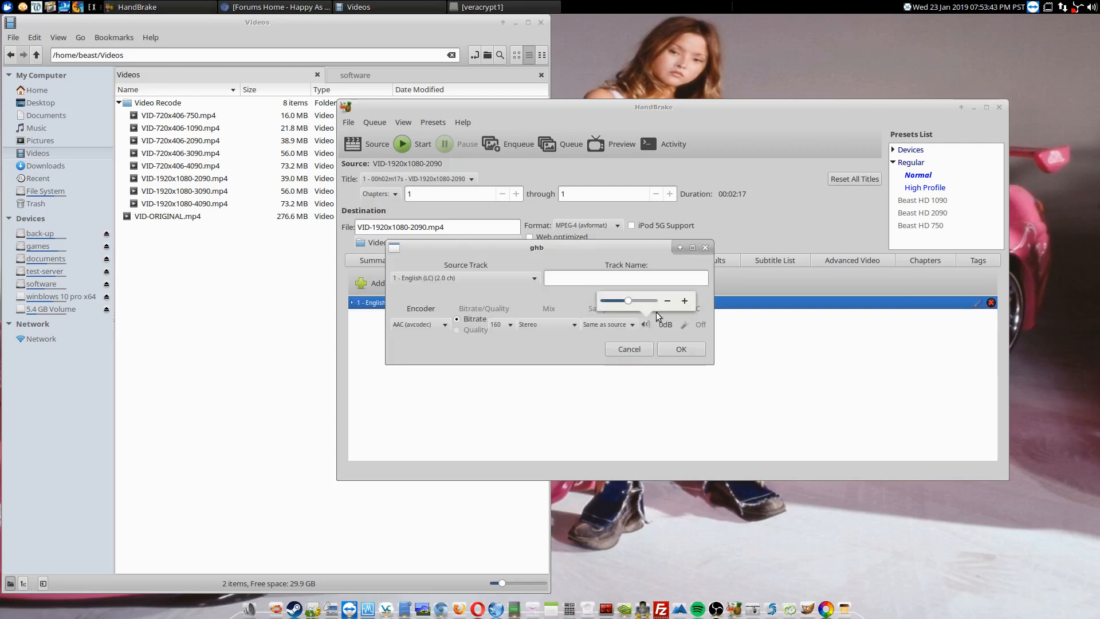
click(685, 301)
click(685, 301)
click(685, 301)
click(576, 344)
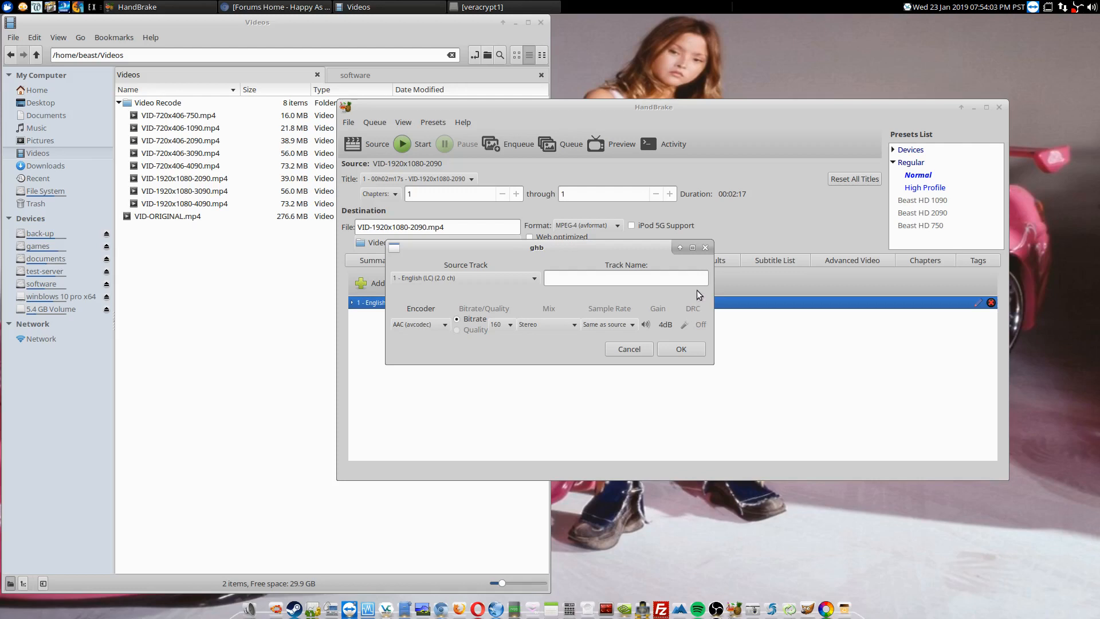
mouse_move(695, 309)
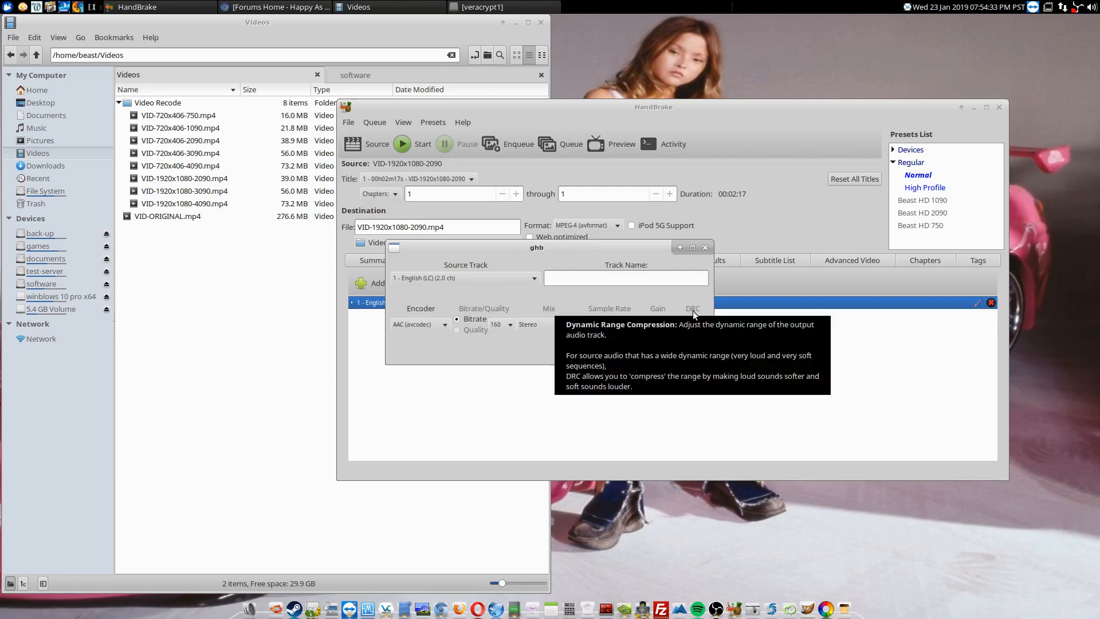
click(705, 248)
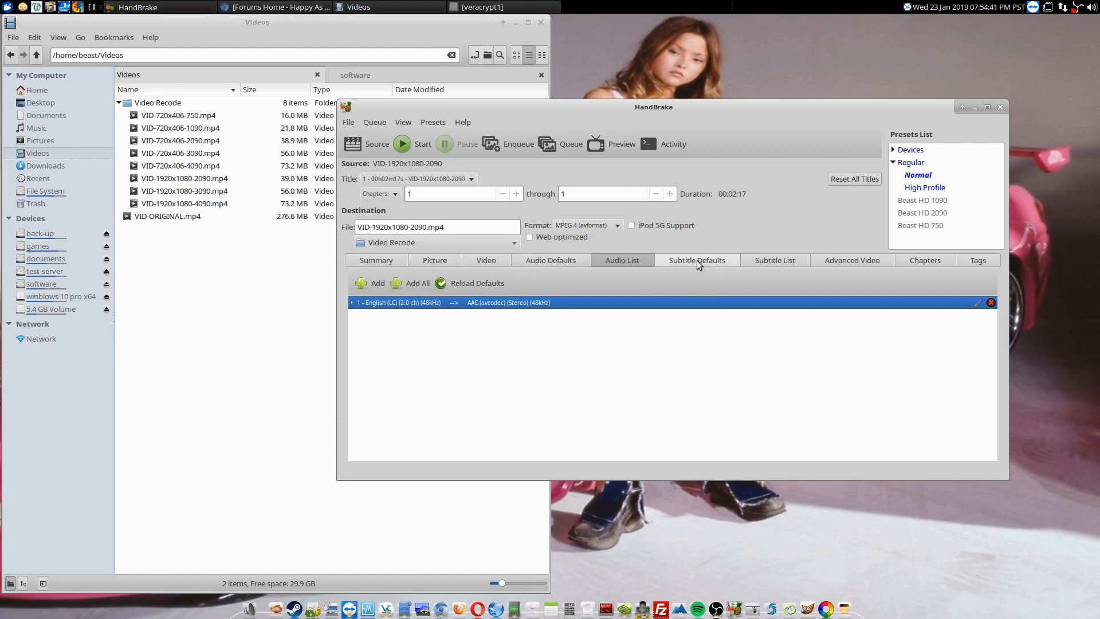
Step: Review the subtitle defaults and subtitle list, and bring the Videos folder window to the front
click(697, 260)
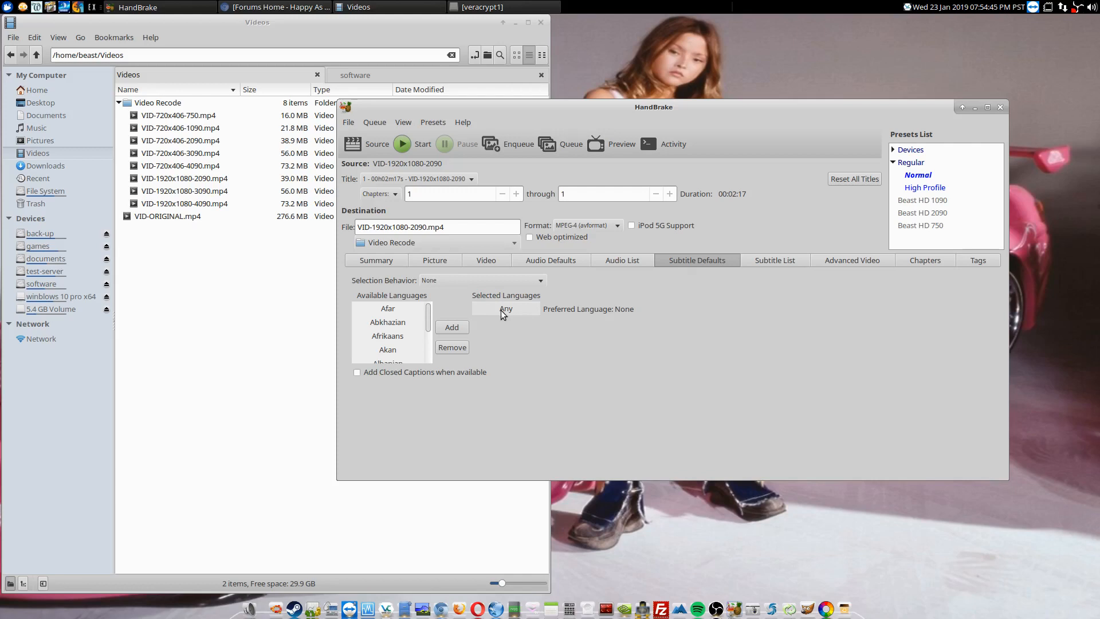
click(762, 264)
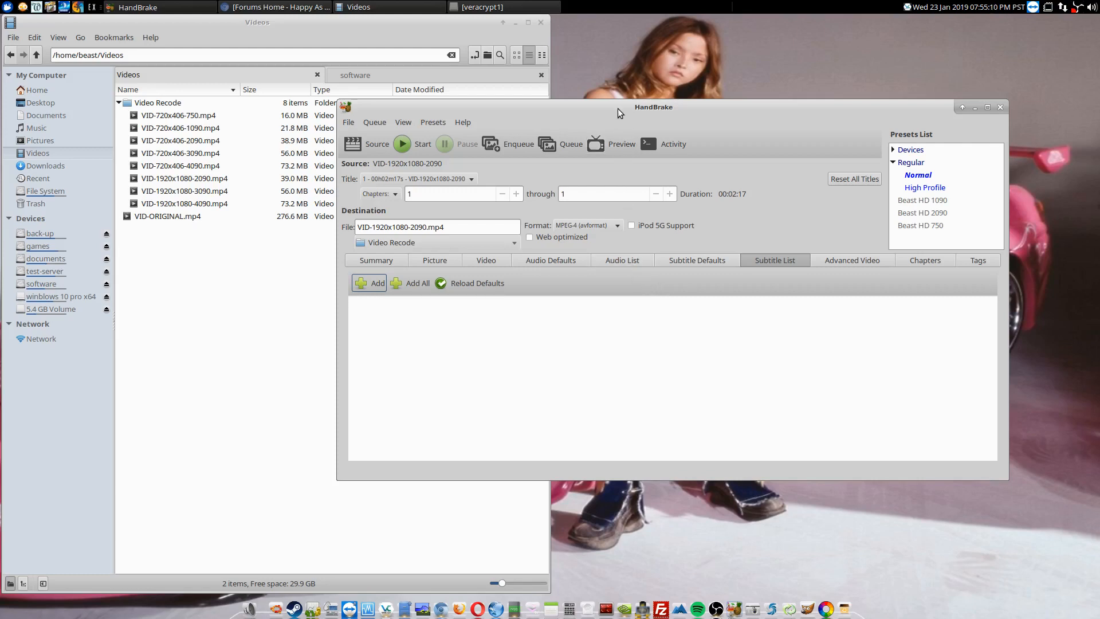
drag(619, 112, 704, 77)
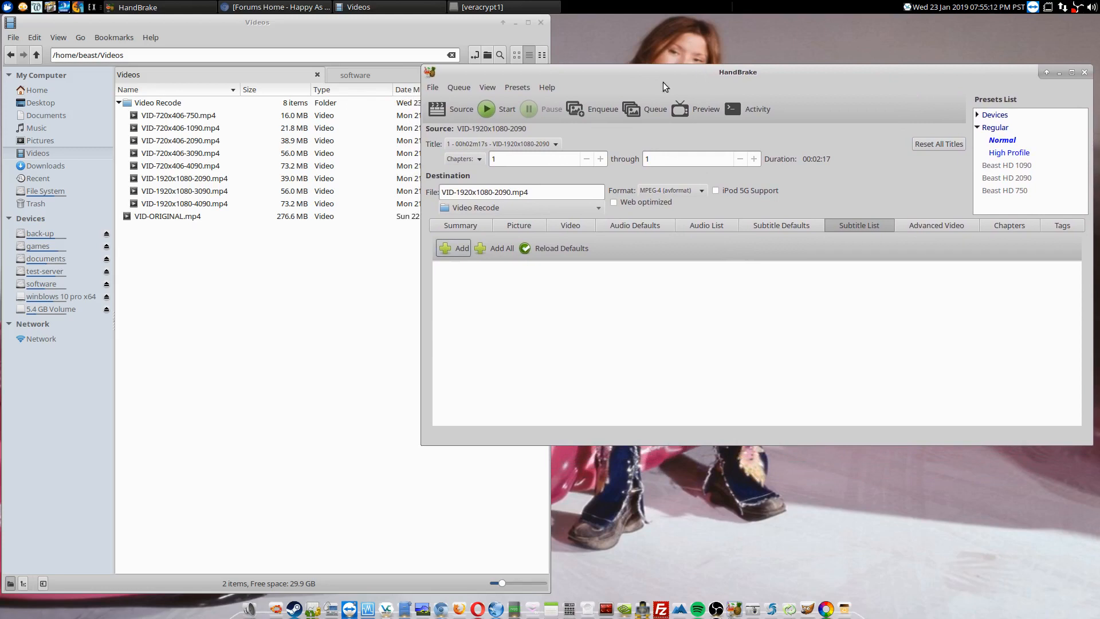
click(218, 233)
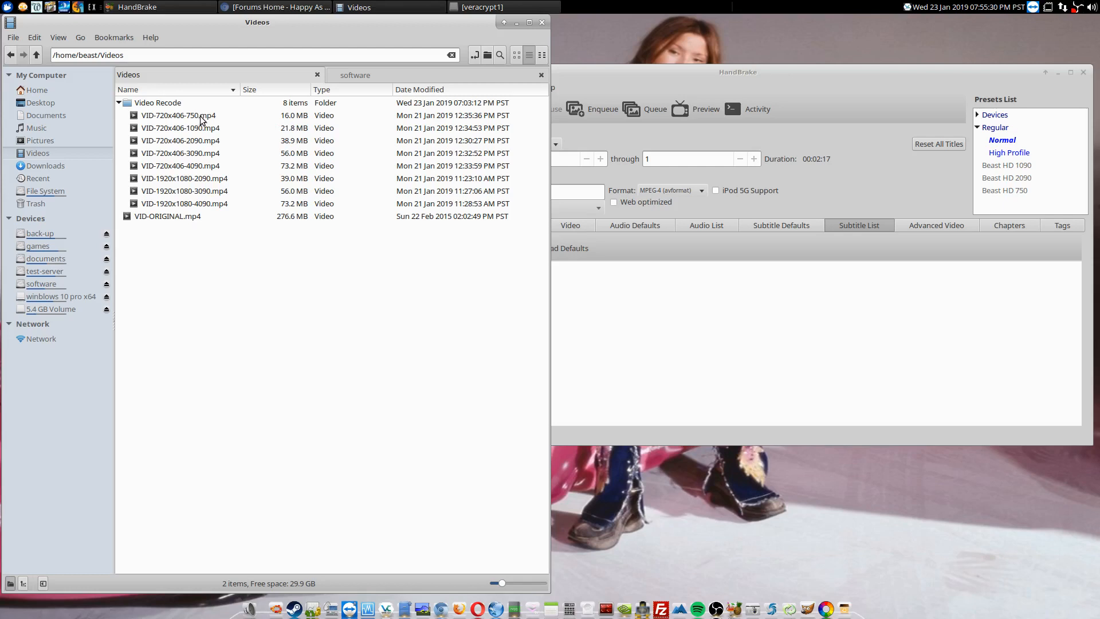
Step: Compare file sizes of the 720x406 and 1920x1080 encodes at the 2090, 3090 and 4090 bitrates, and bring the HandBrake window to the front
click(189, 142)
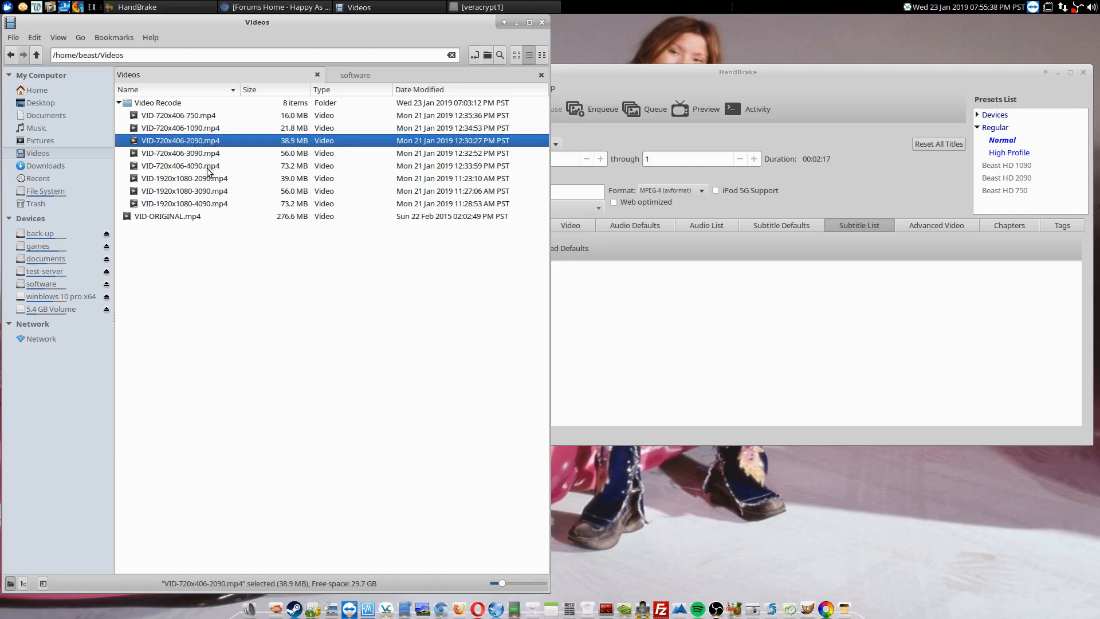
click(200, 205)
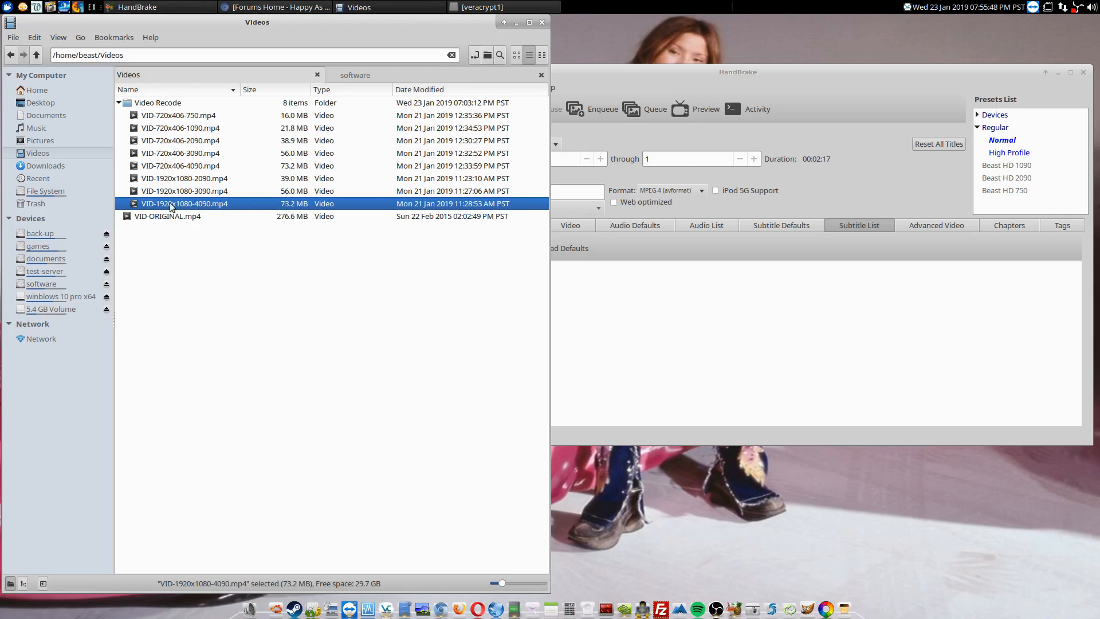
click(290, 143)
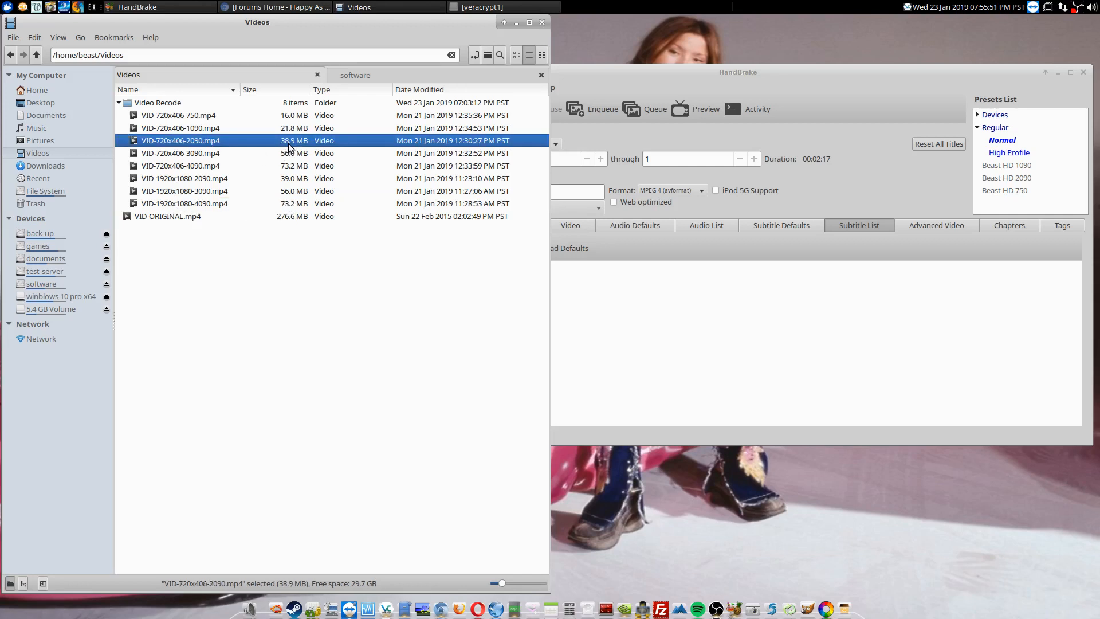
click(230, 179)
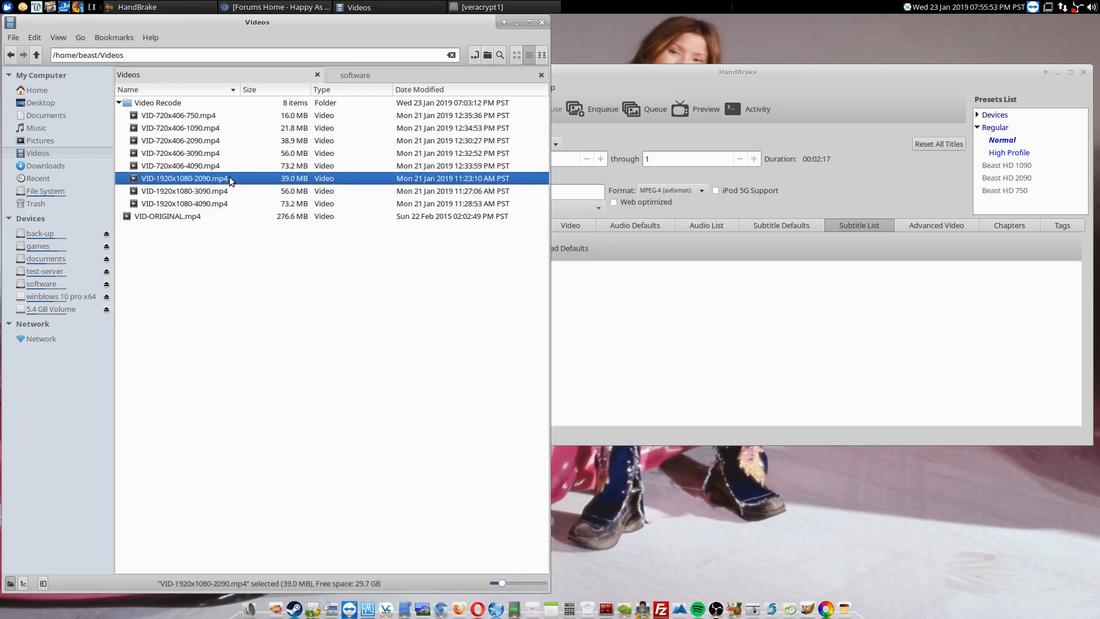
click(293, 153)
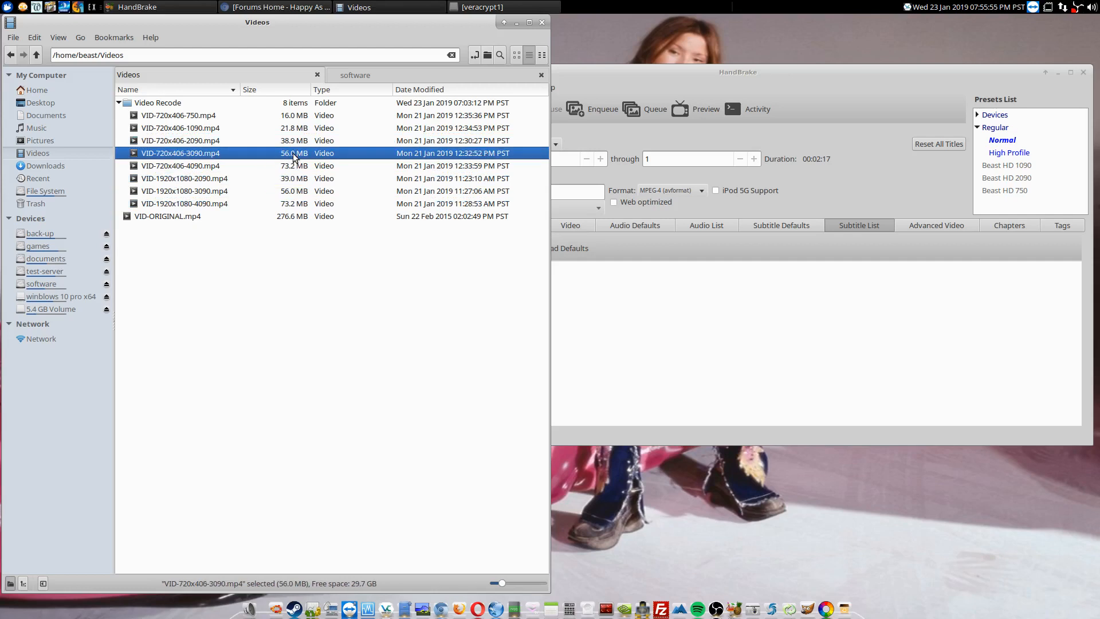
click(231, 190)
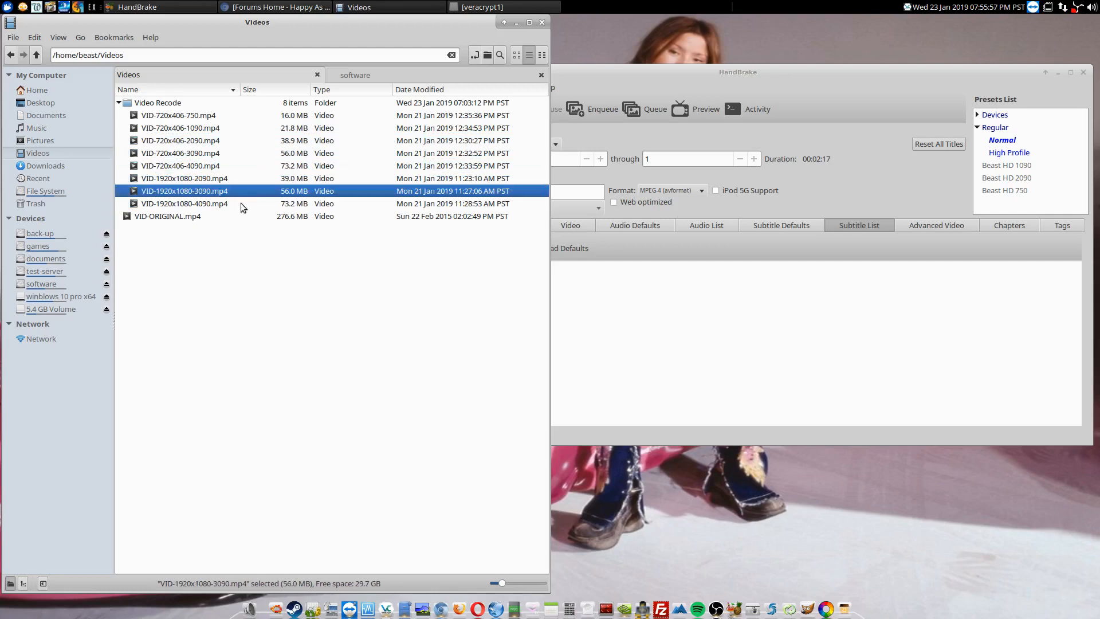
click(237, 205)
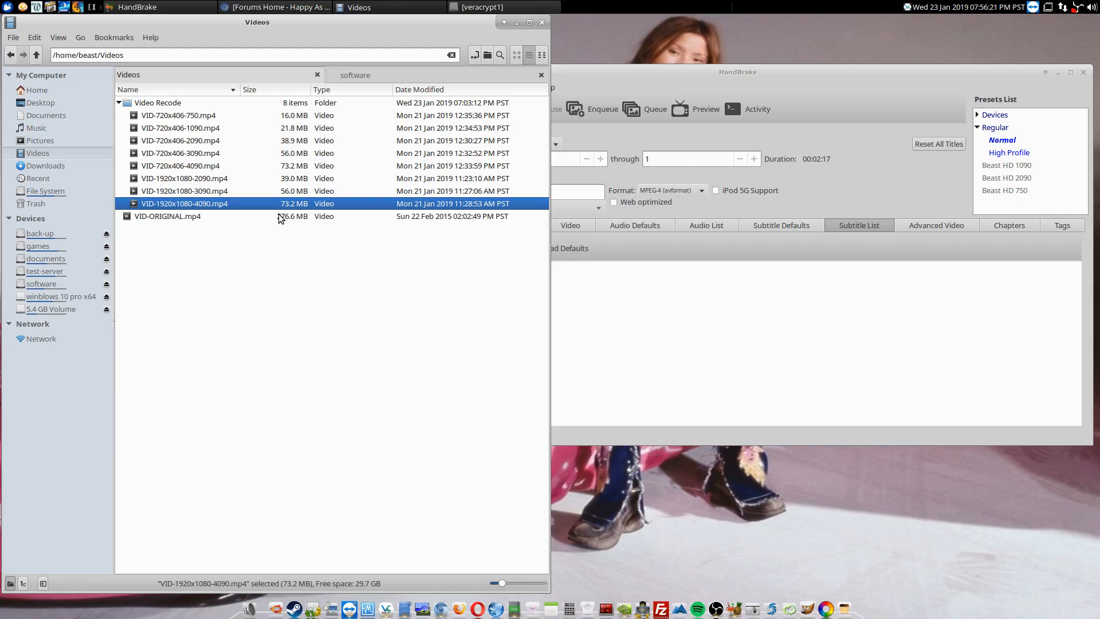
click(259, 179)
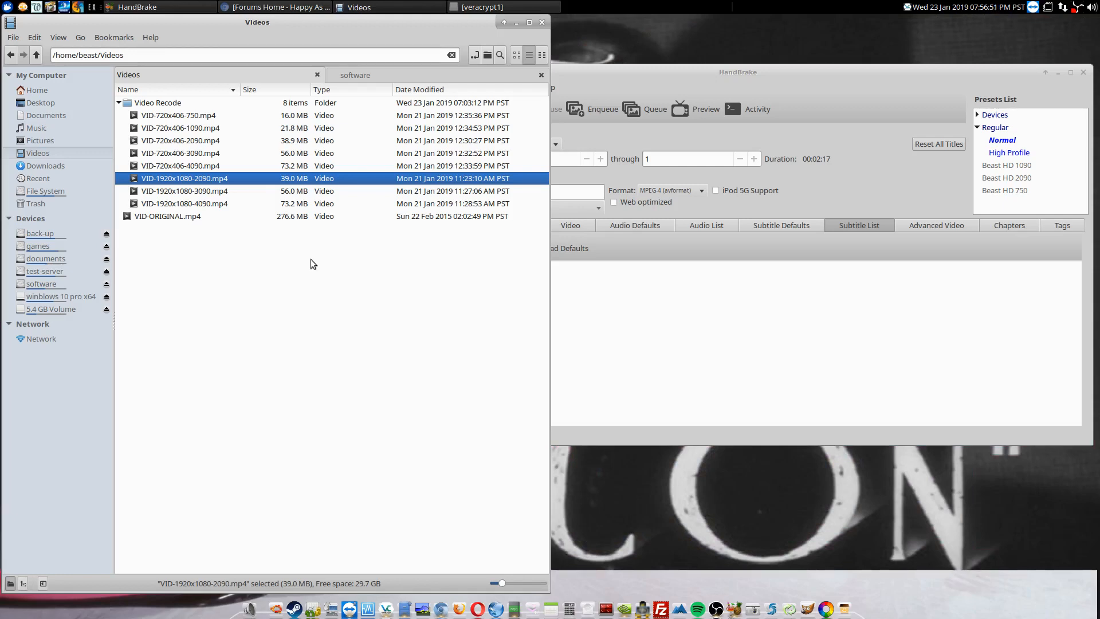
drag(675, 77, 626, 84)
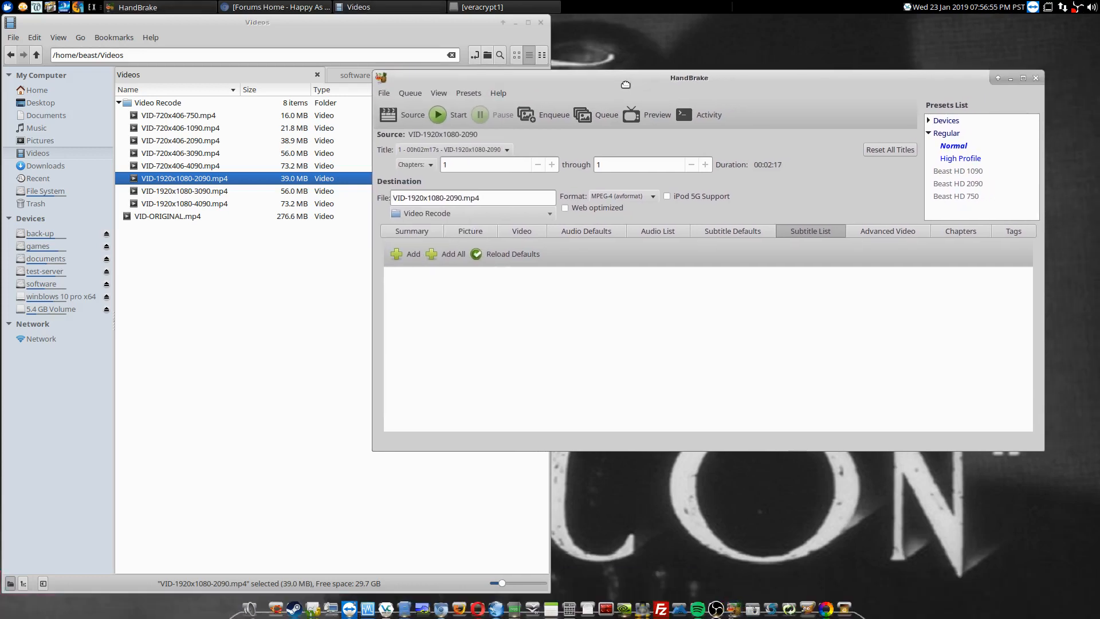